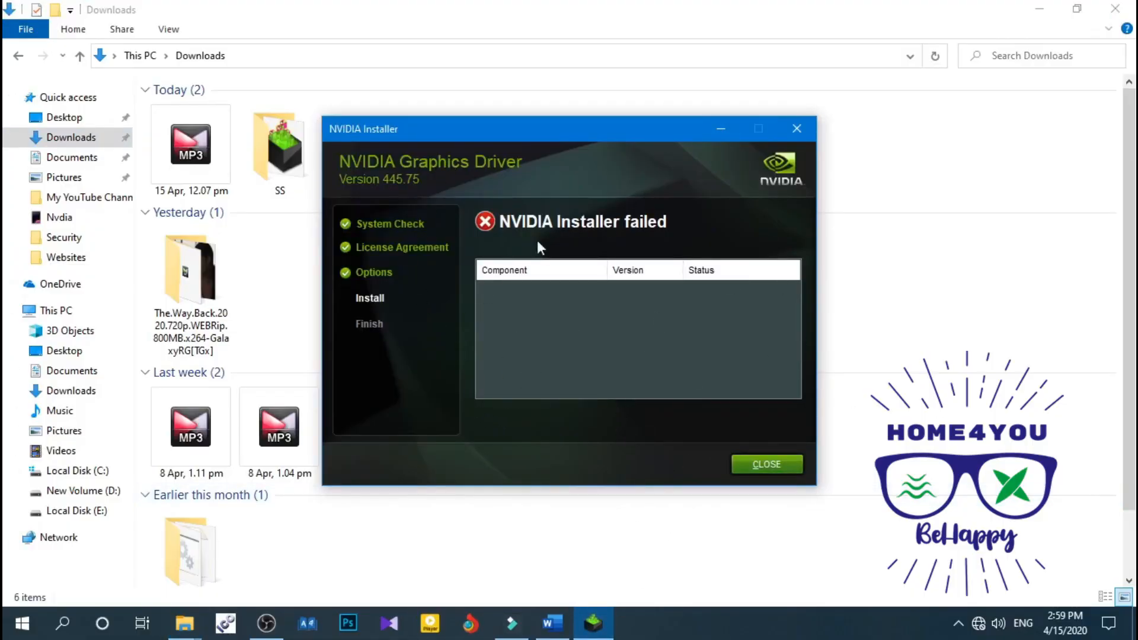
# Dismiss the failed installer report, refresh the desktop and return to the Nvidia setup folder
pyautogui.click(779, 469)
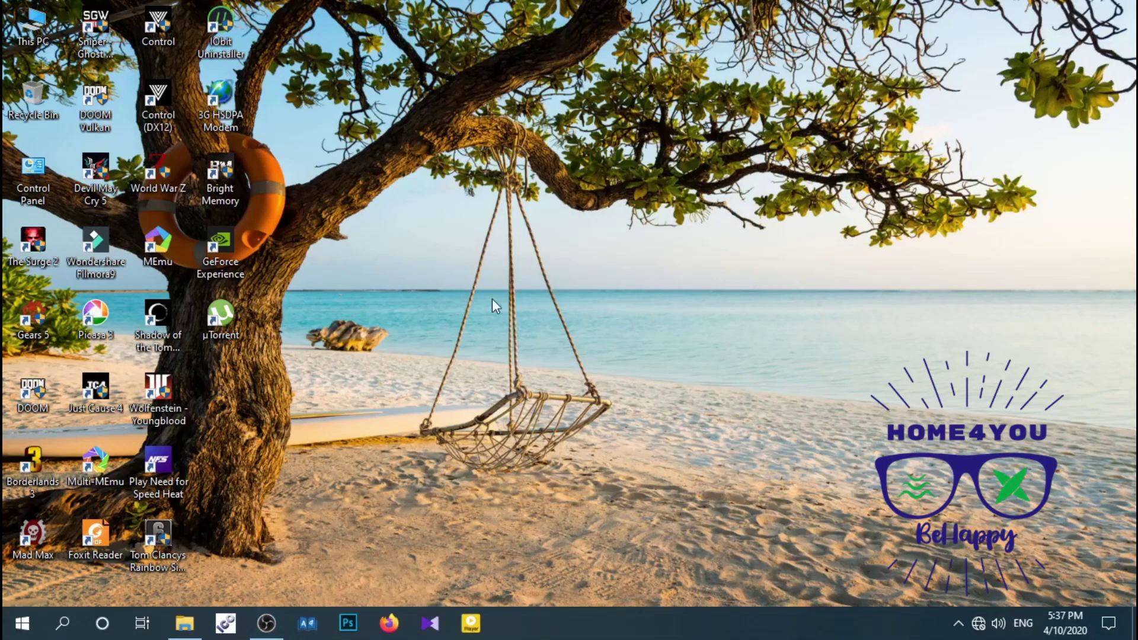
pyautogui.rightClick(525, 150)
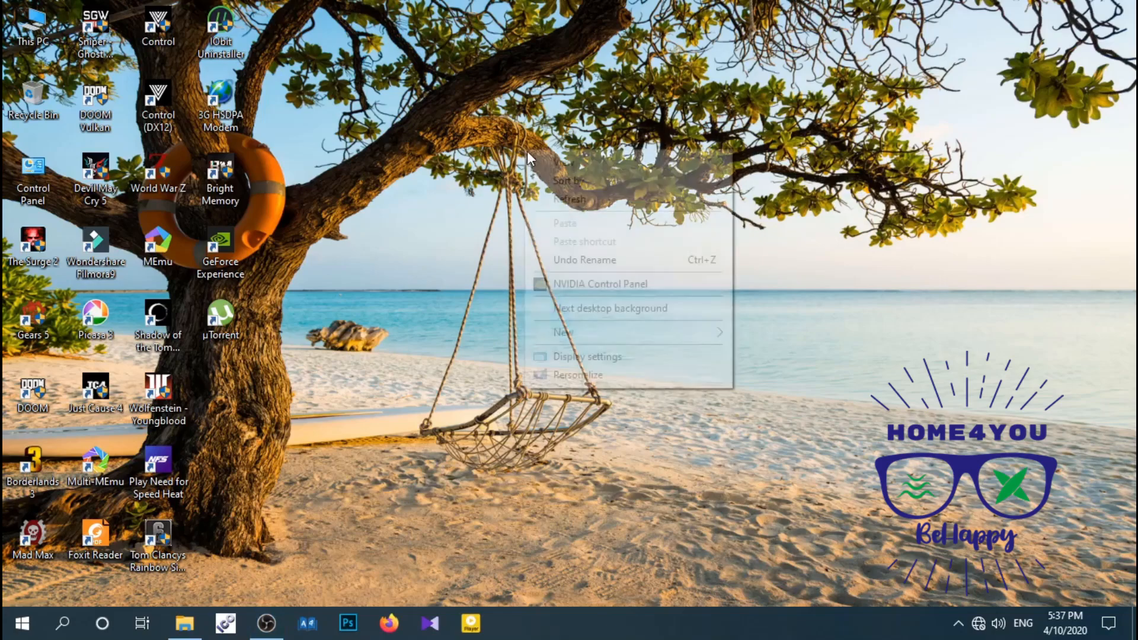
pyautogui.click(570, 199)
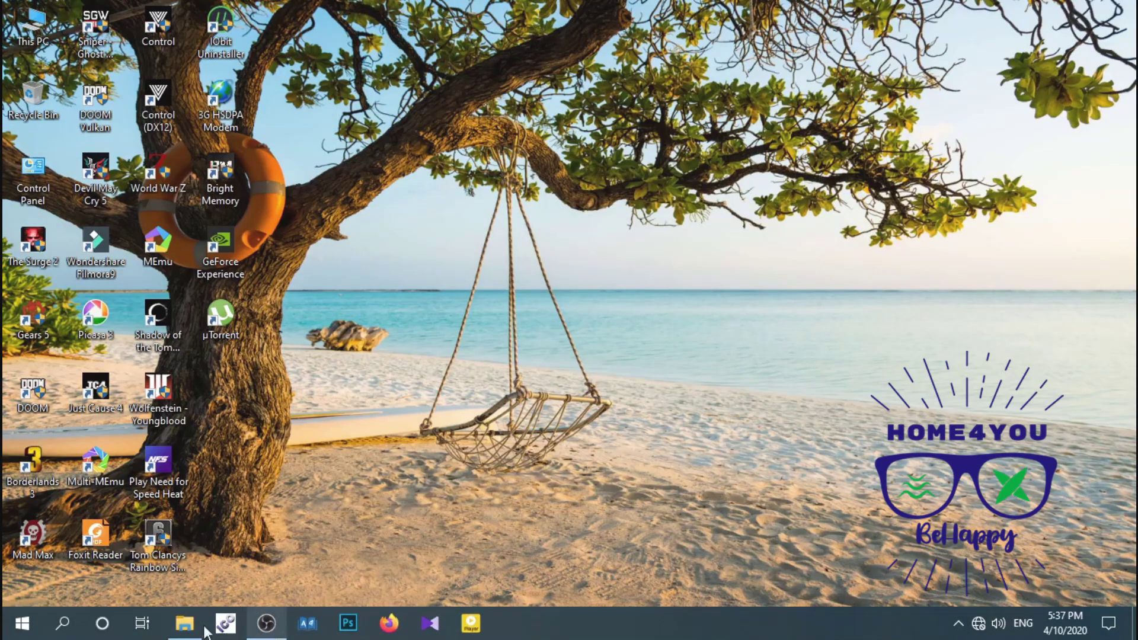
pyautogui.click(184, 624)
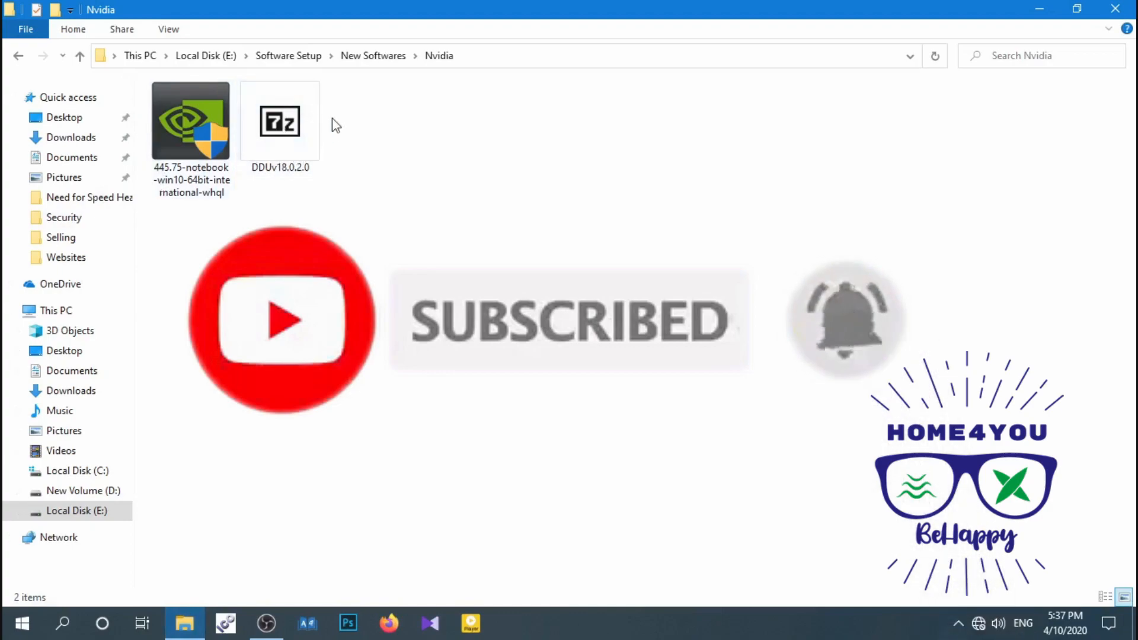
# Extract the DDUv18.0.2.0 archive with 7-Zip into the Downloads folder
pyautogui.click(291, 146)
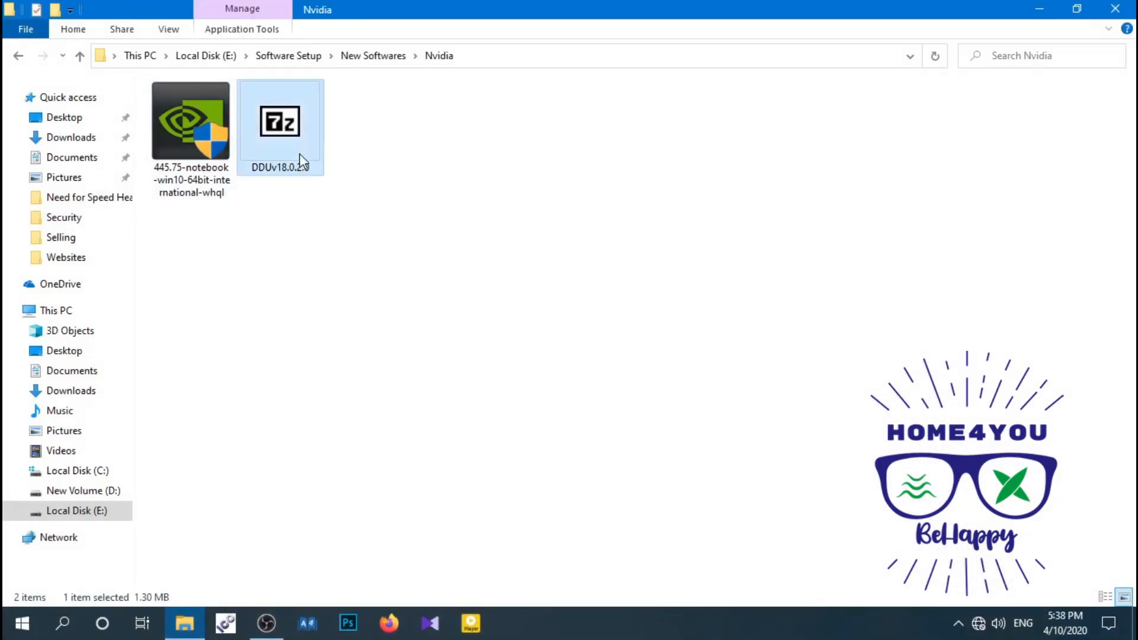
pyautogui.rightClick(300, 154)
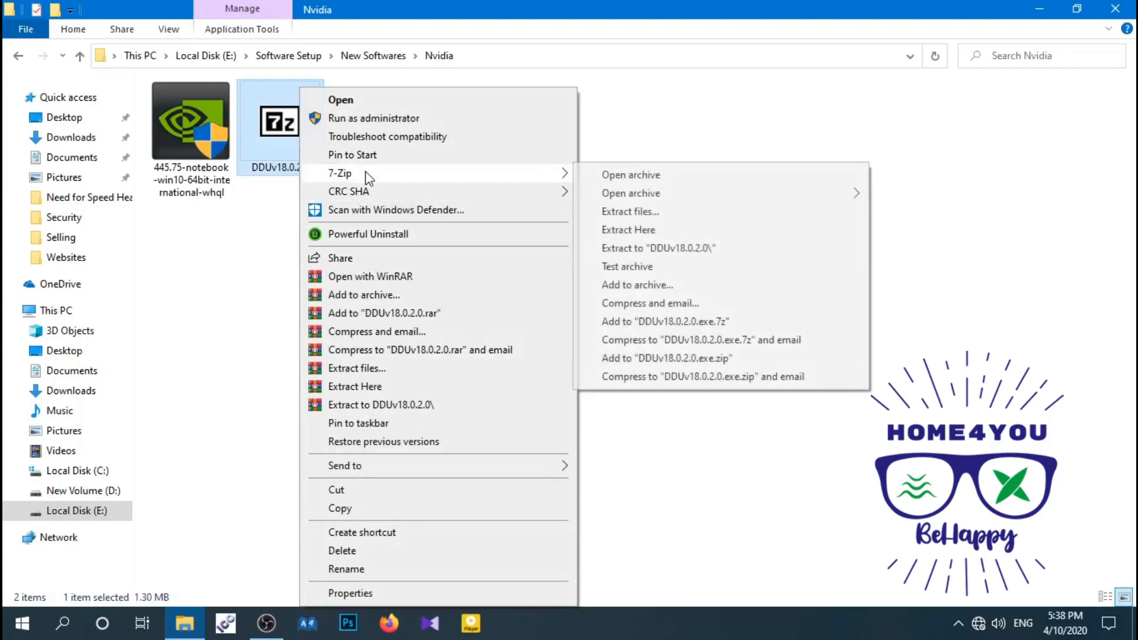
pyautogui.moveTo(340, 173)
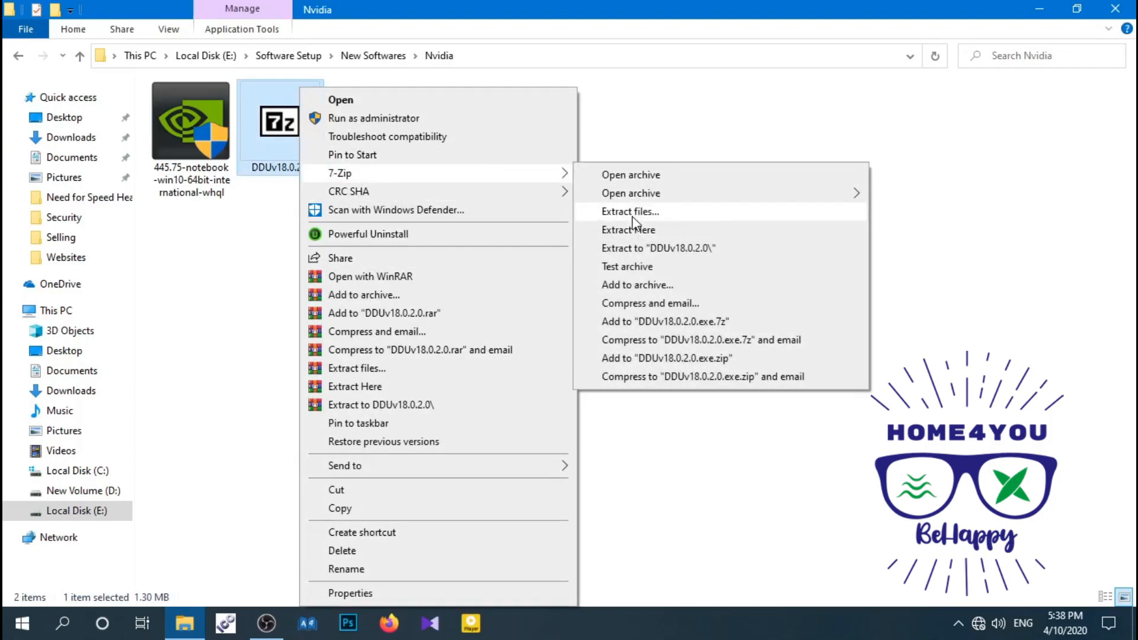
pyautogui.click(636, 213)
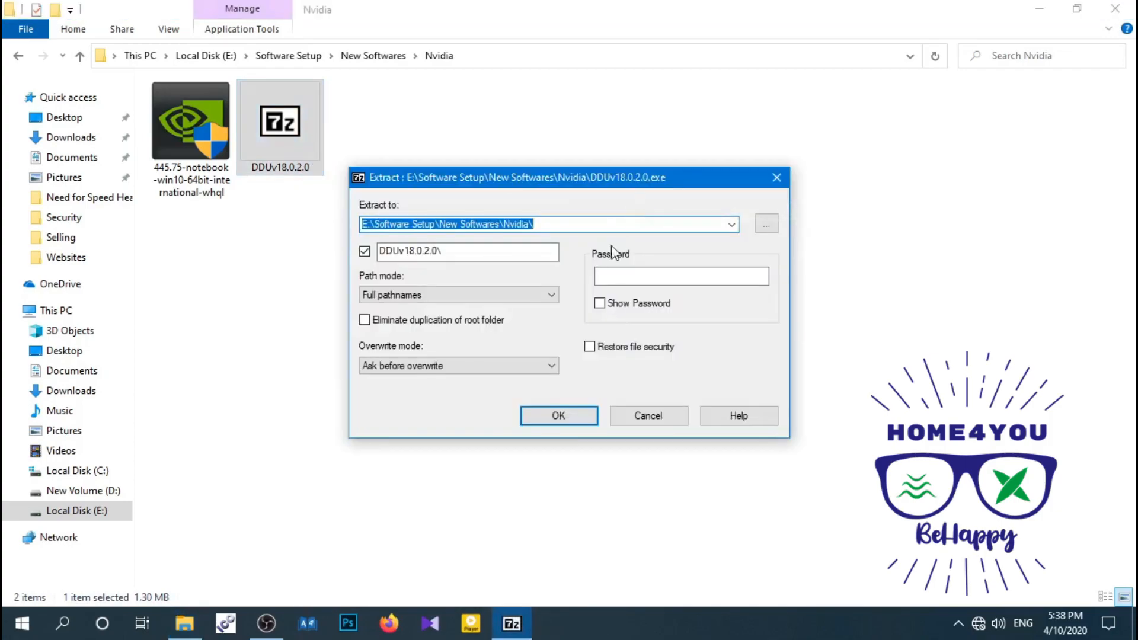
pyautogui.click(766, 224)
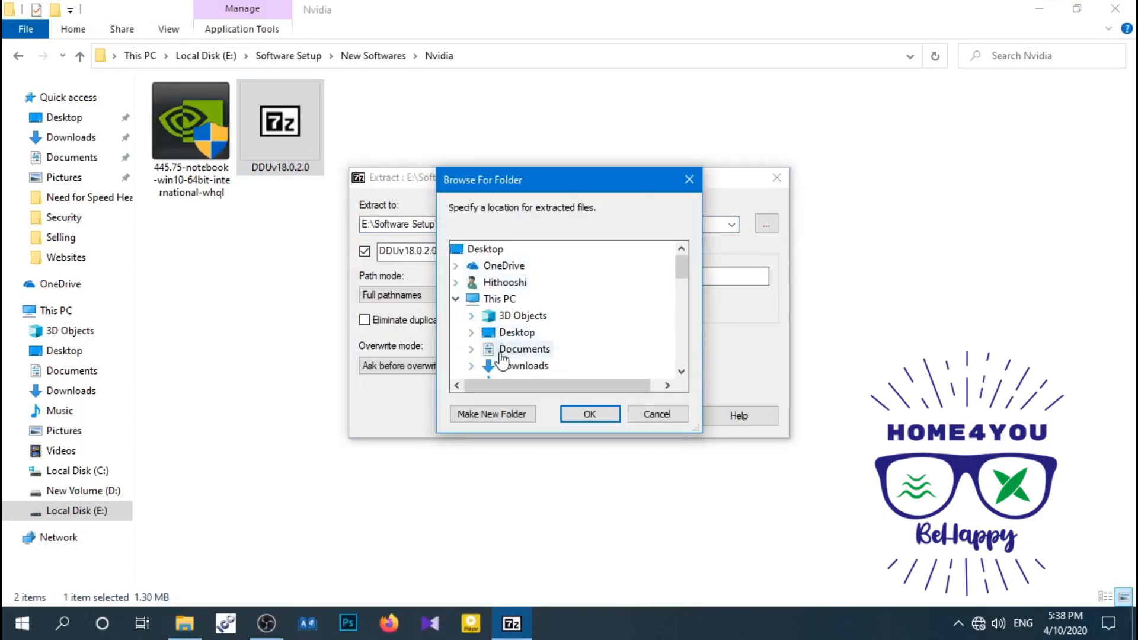
pyautogui.doubleClick(523, 365)
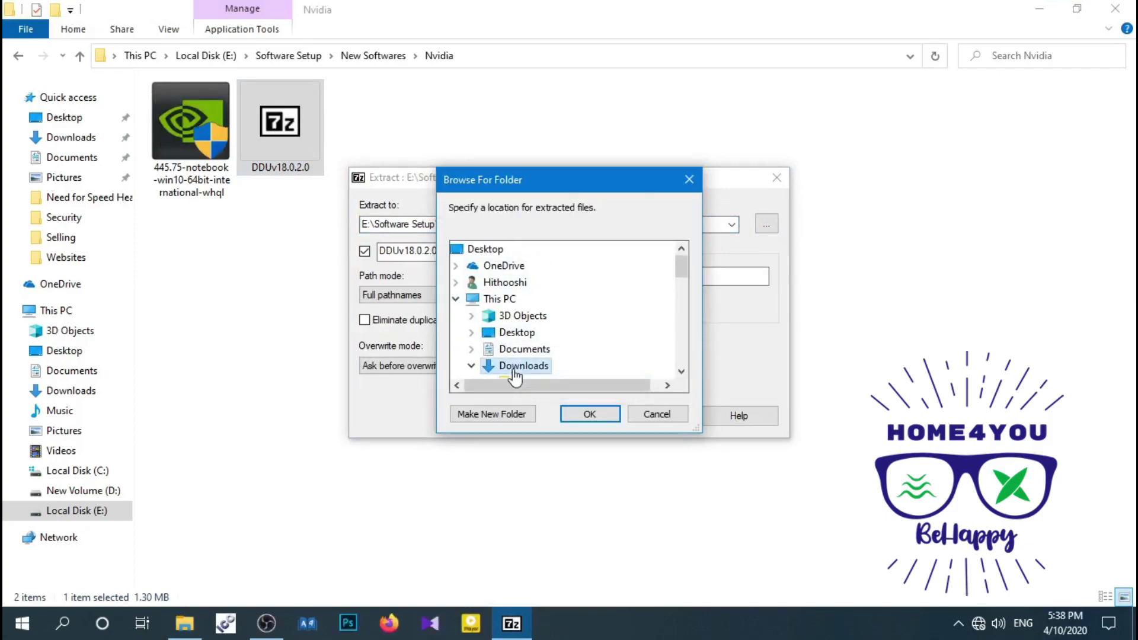
pyautogui.click(587, 415)
pyautogui.click(584, 420)
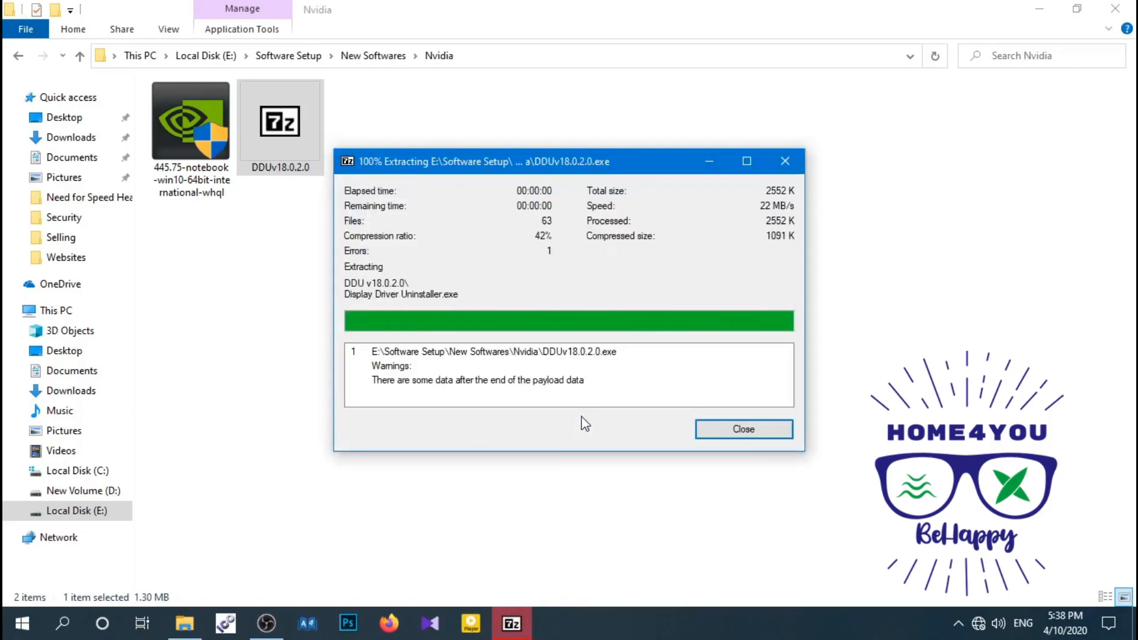
pyautogui.click(744, 430)
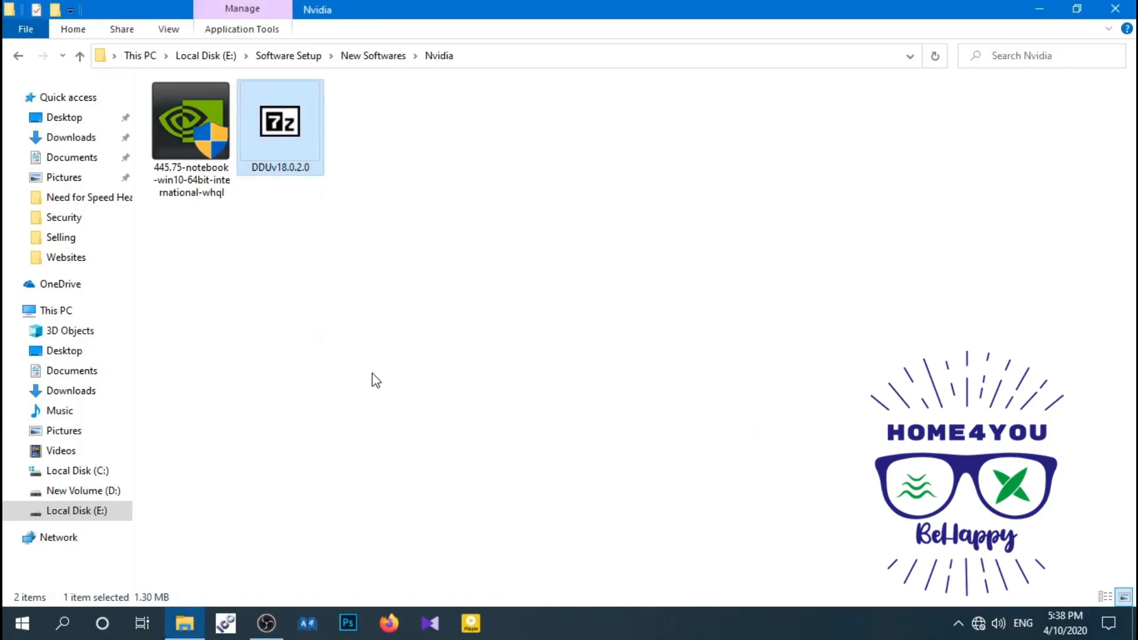
# Browse into Downloads > DDUv18.0.2.0 > DDU v18.0.2.0 to reach the extracted program
pyautogui.click(71, 137)
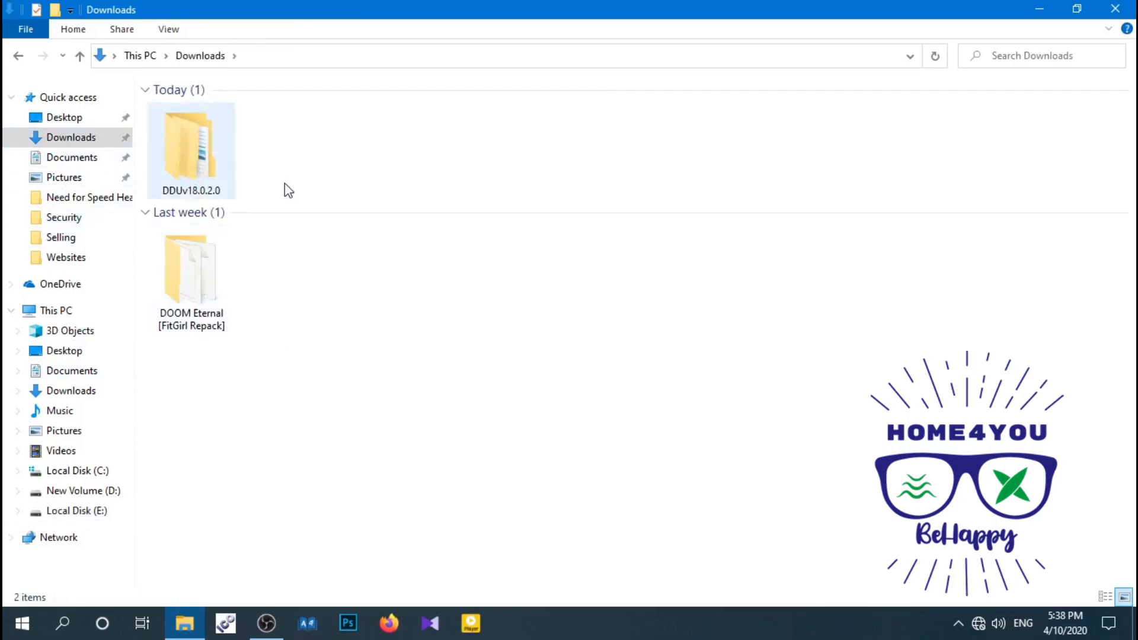
pyautogui.doubleClick(189, 165)
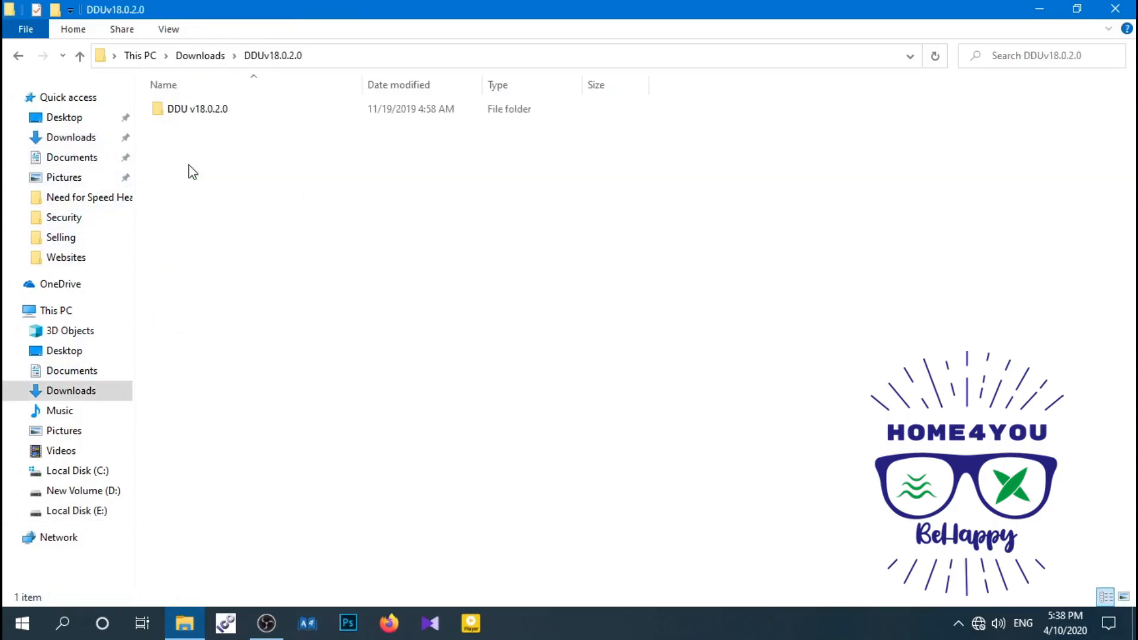
pyautogui.doubleClick(198, 109)
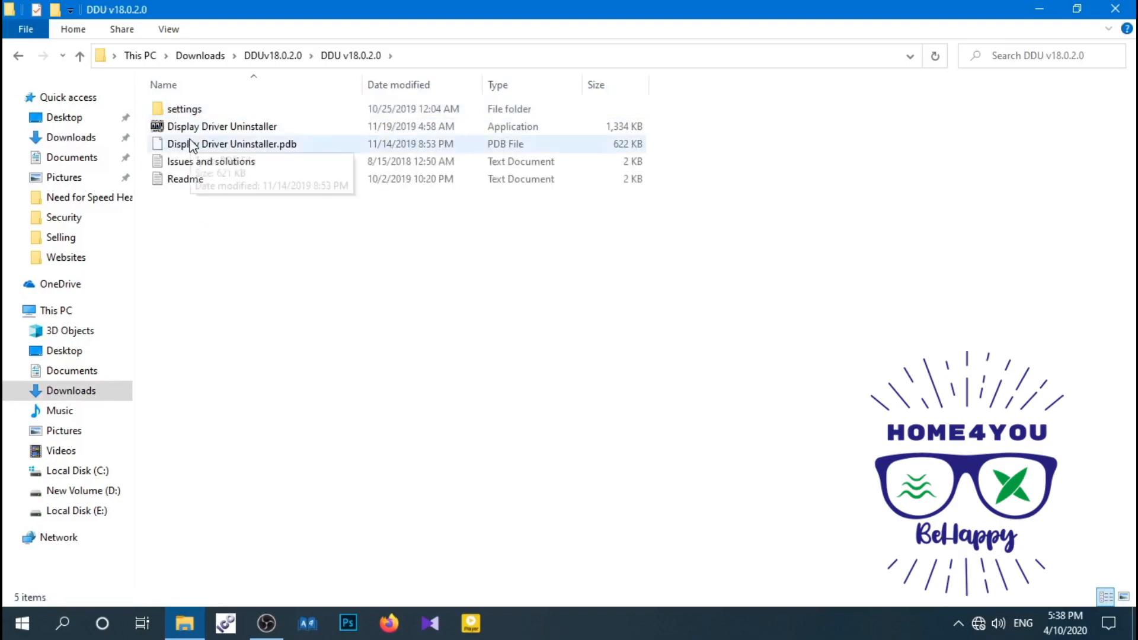
# Run Display Driver Uninstaller as administrator and acknowledge its first-launch notice
pyautogui.click(209, 126)
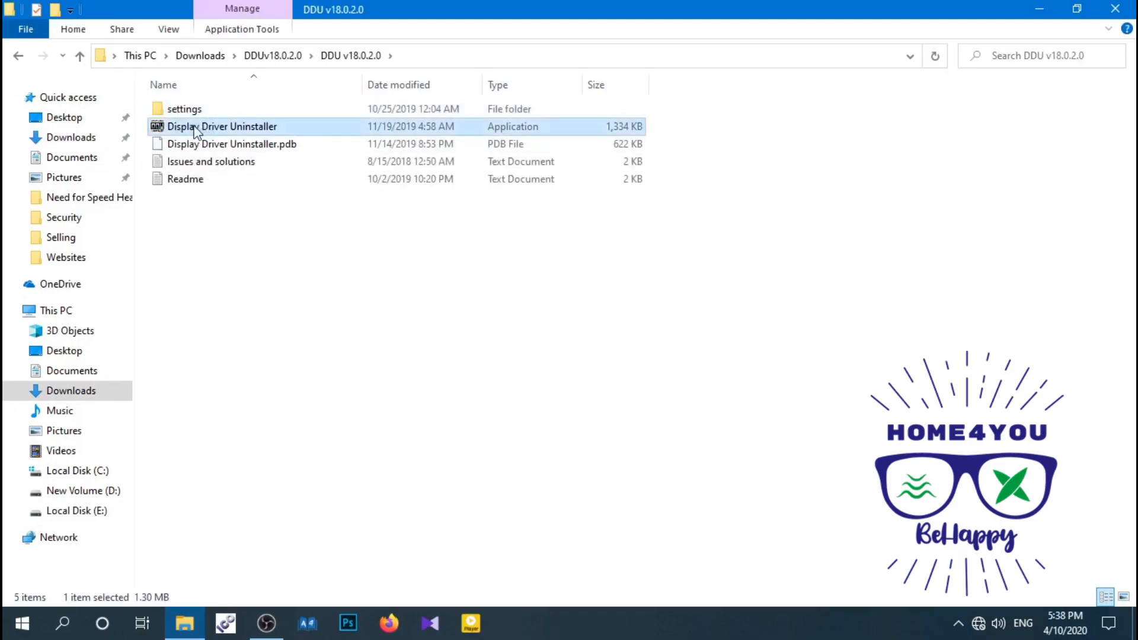
pyautogui.rightClick(165, 134)
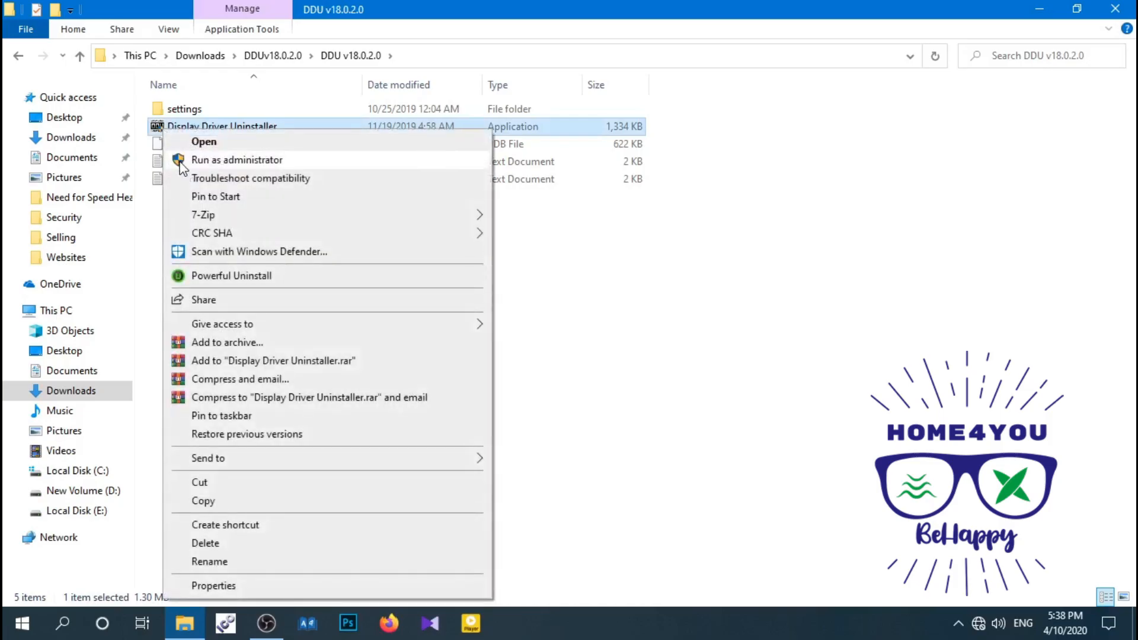
pyautogui.click(213, 158)
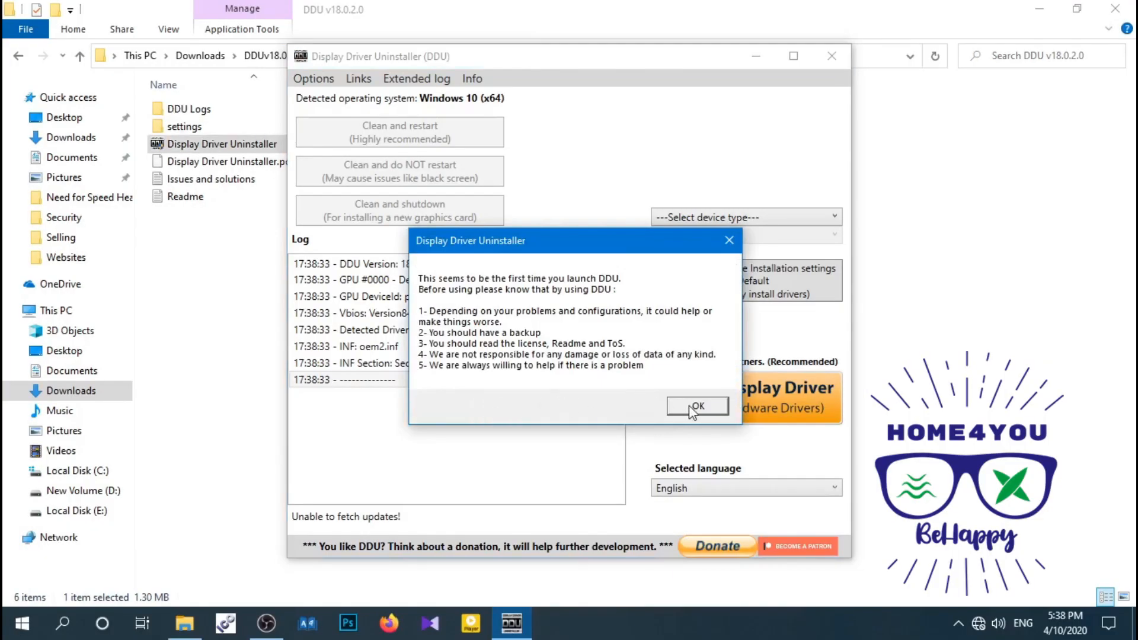
pyautogui.click(695, 409)
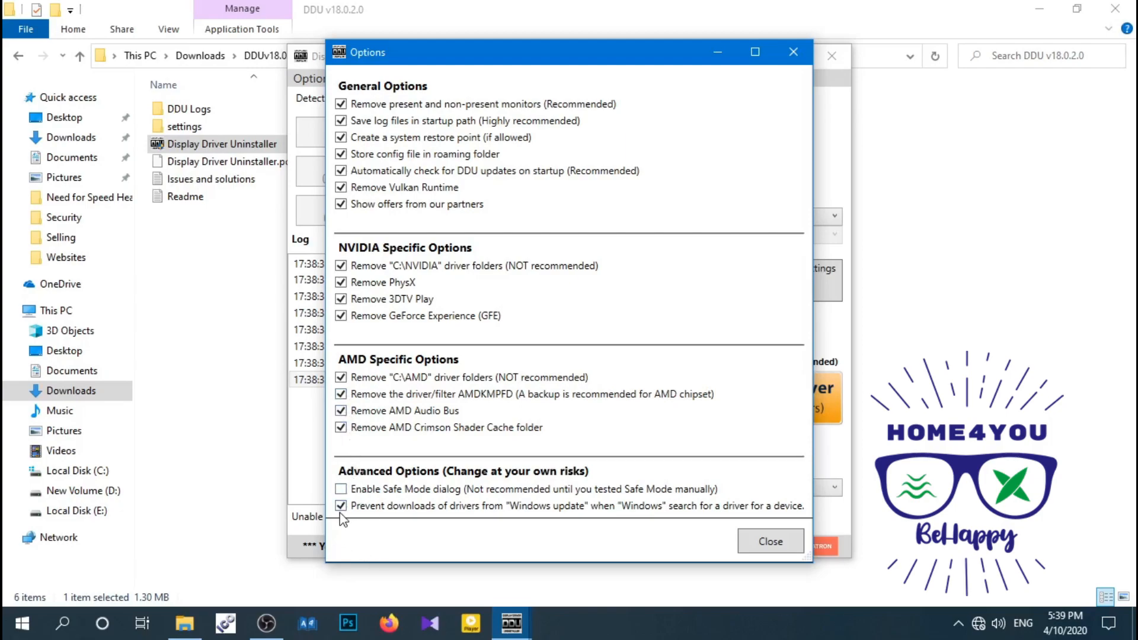
# Dismiss the options and Safe Mode warning, set device type to GPU, then exit DDU without cleaning
pyautogui.click(764, 544)
pyautogui.click(700, 376)
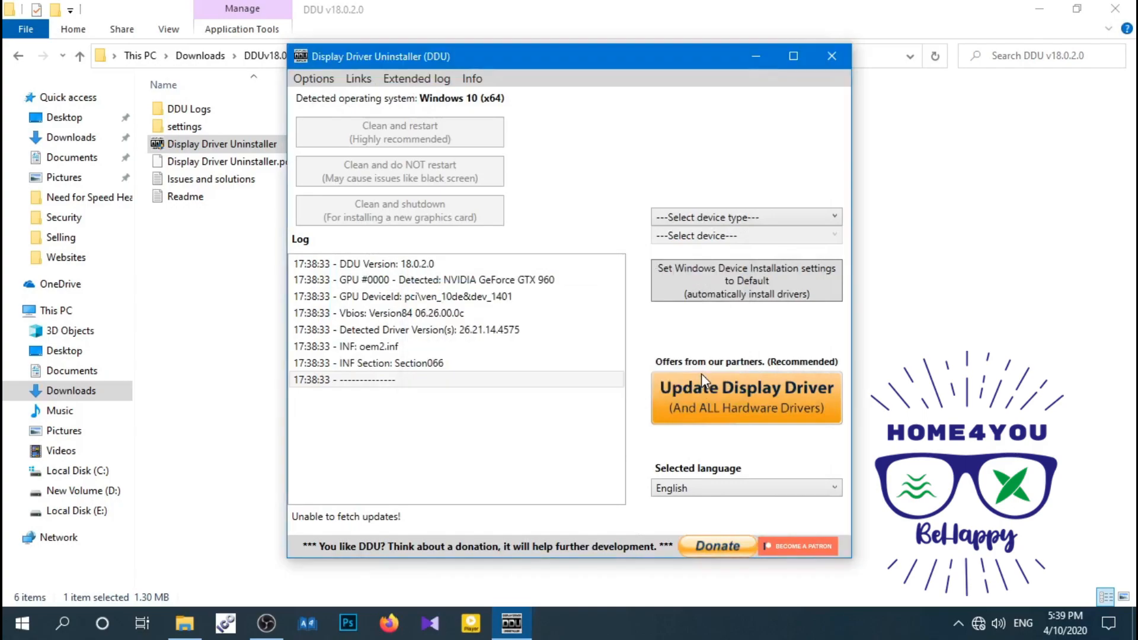
pyautogui.click(747, 217)
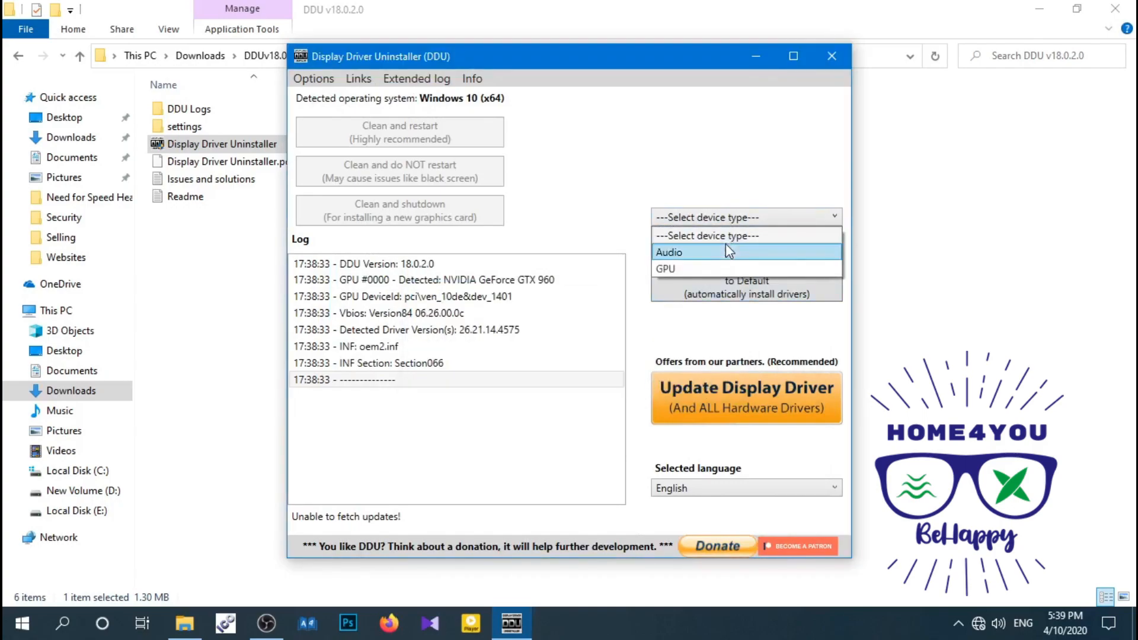
pyautogui.click(673, 270)
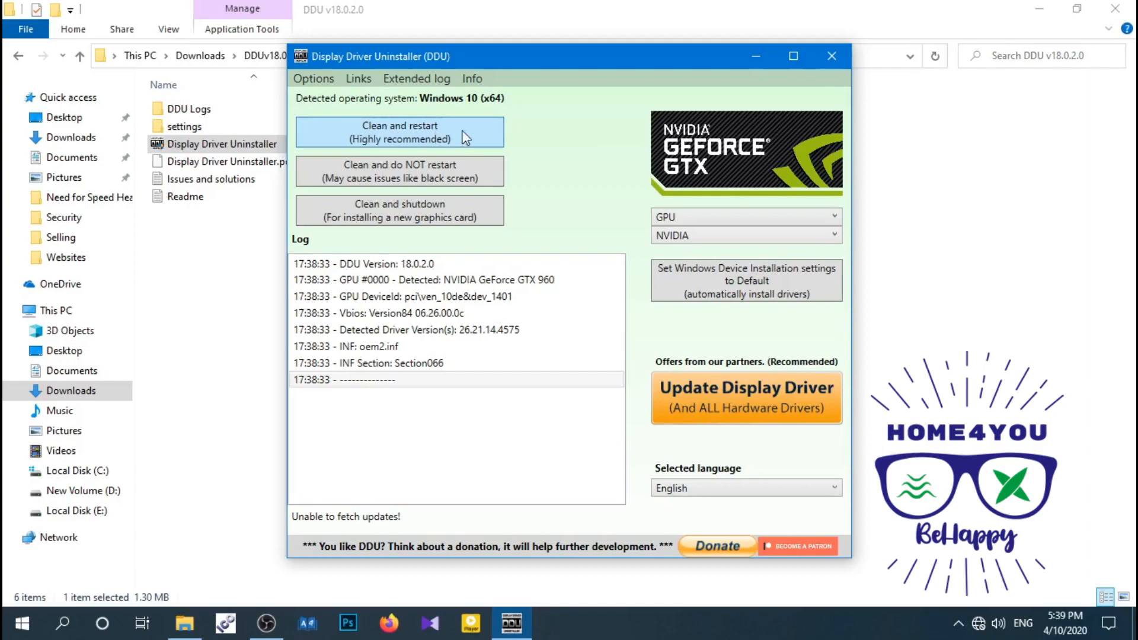
pyautogui.click(833, 57)
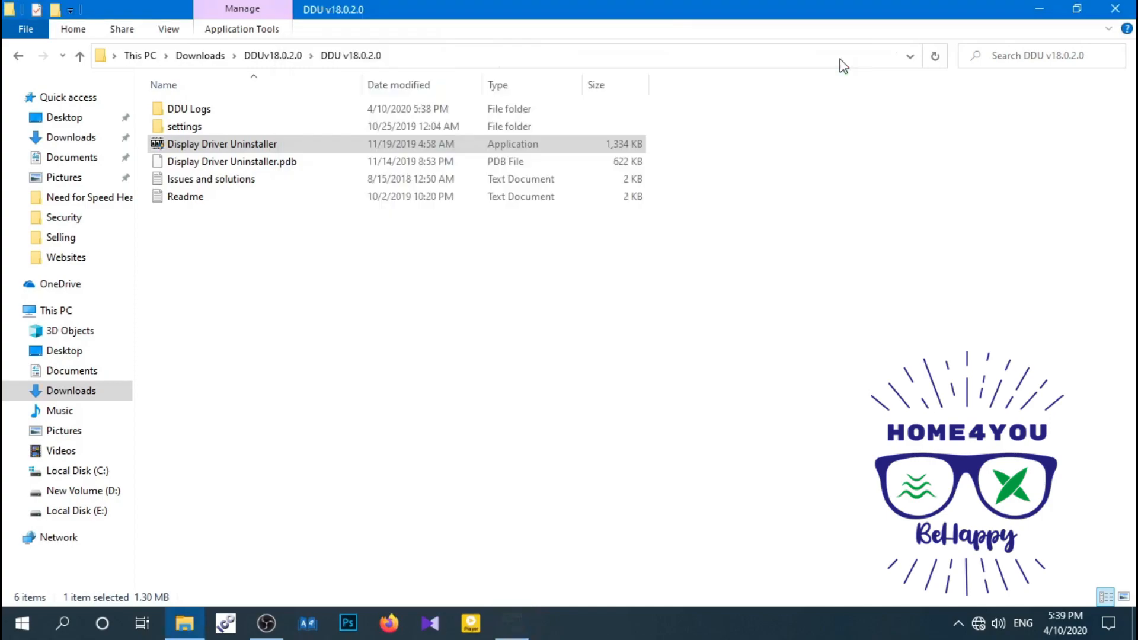
# Navigate to Local Disk (E:) > Software Setup > New Softwares > Nvidia
pyautogui.click(76, 510)
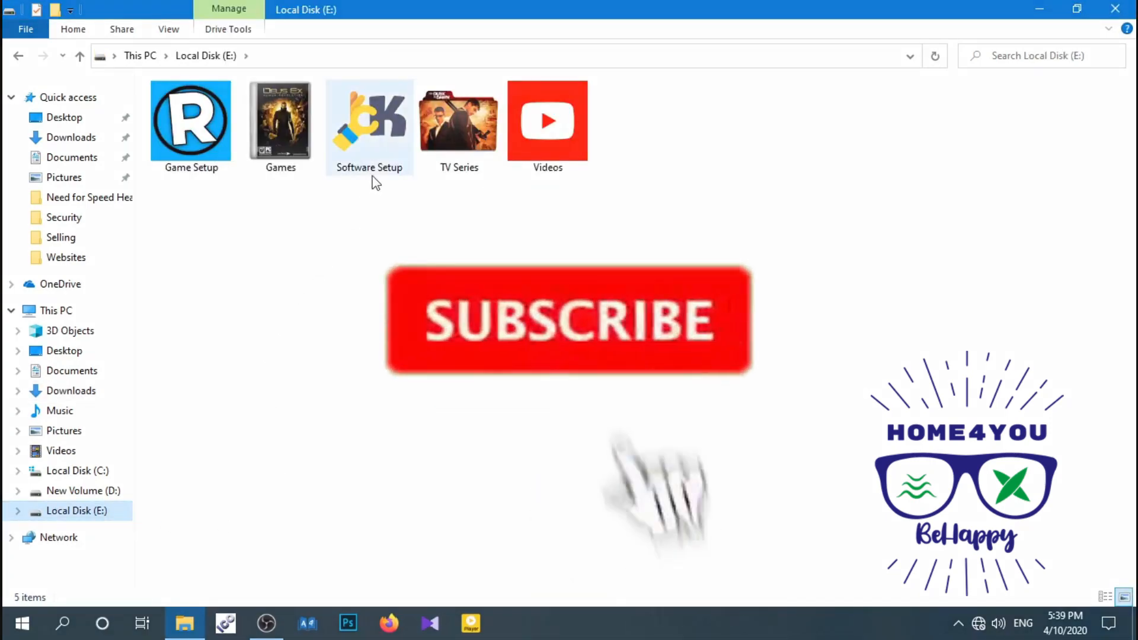
pyautogui.doubleClick(370, 124)
pyautogui.doubleClick(369, 130)
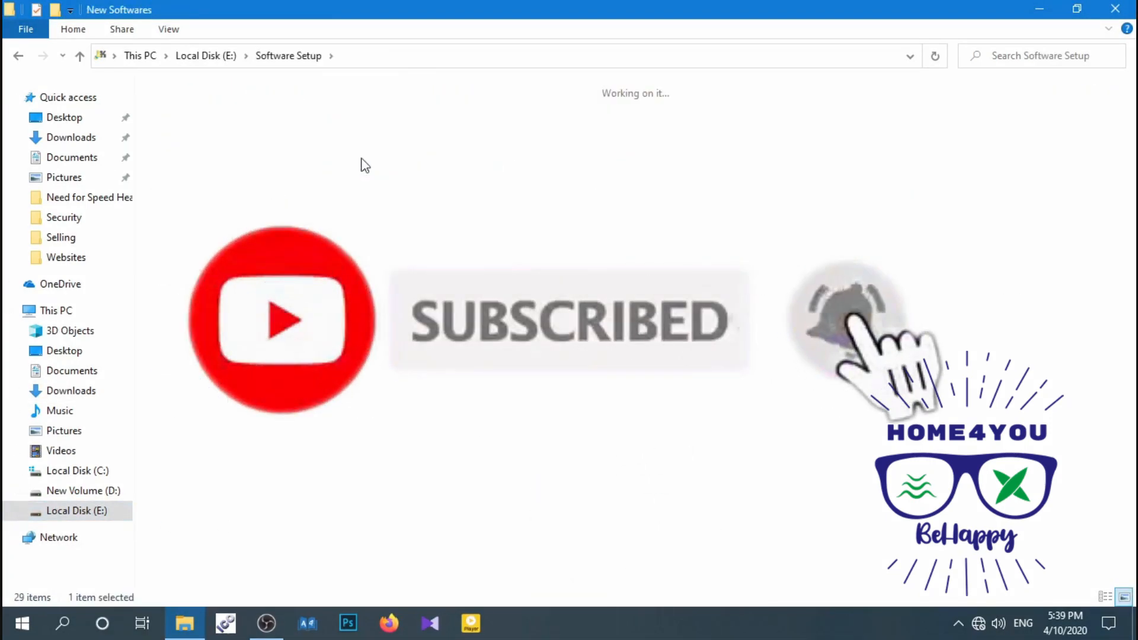
pyautogui.doubleClick(905, 133)
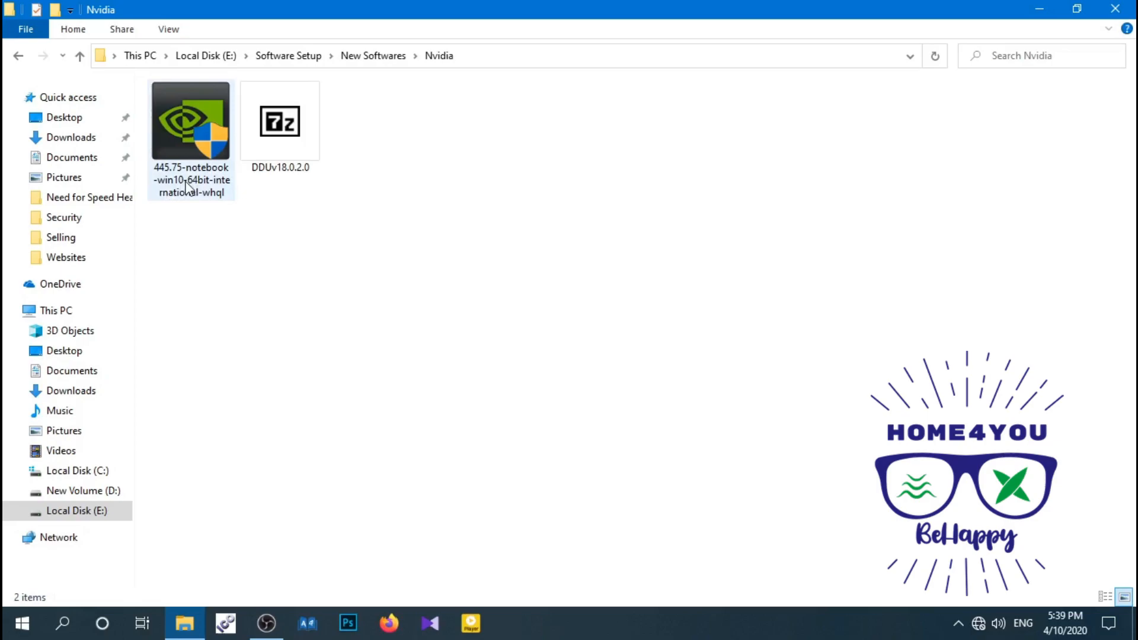
# Select the 445.75 driver package and bring up its context actions
pyautogui.click(196, 192)
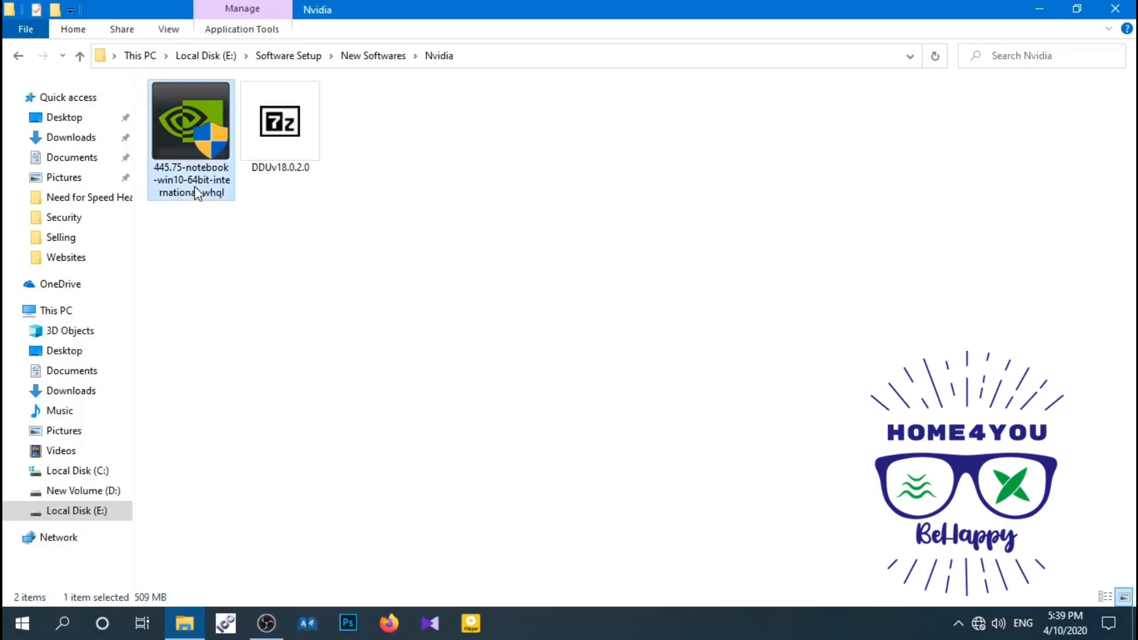
pyautogui.rightClick(195, 178)
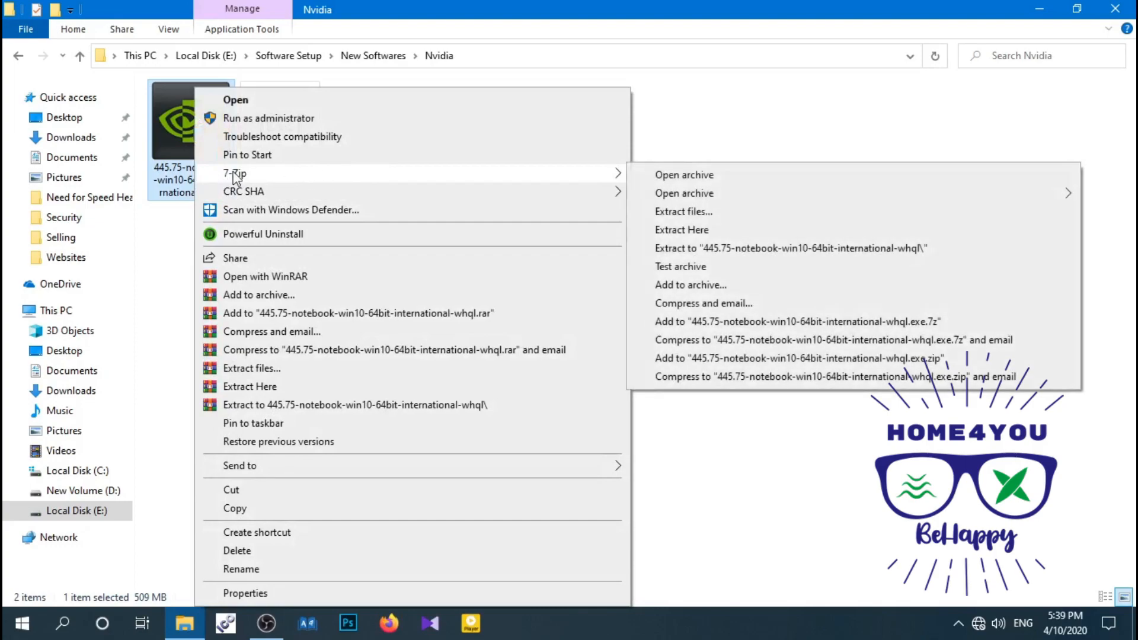
pyautogui.moveTo(236, 174)
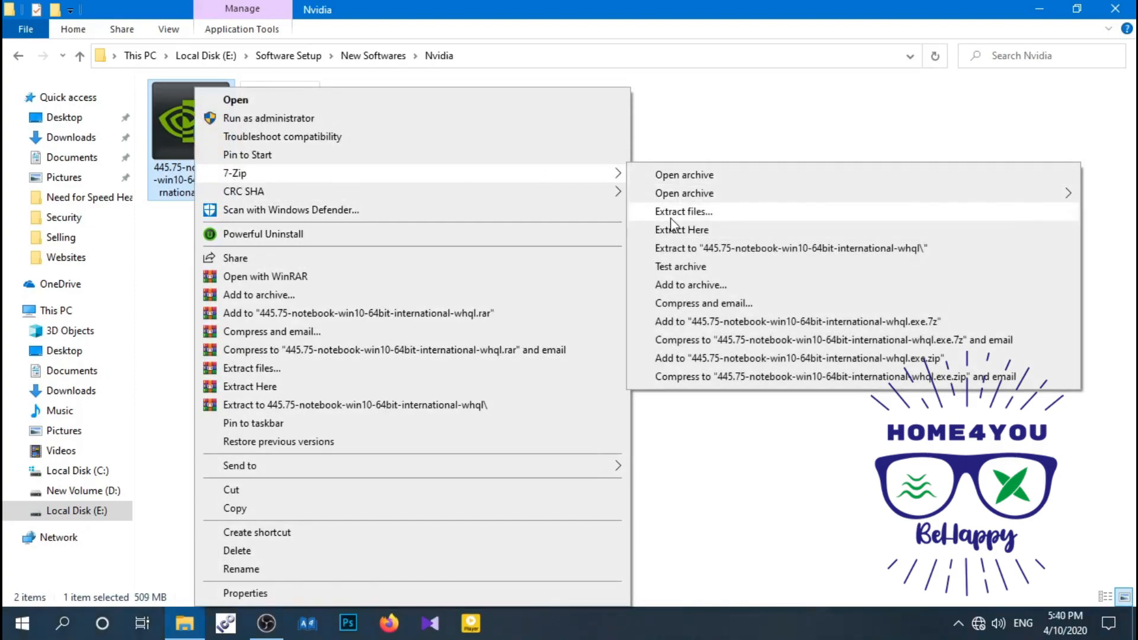
# Extract the 445.75 driver package with 7-Zip into Downloads and show the Downloads folder
pyautogui.click(680, 212)
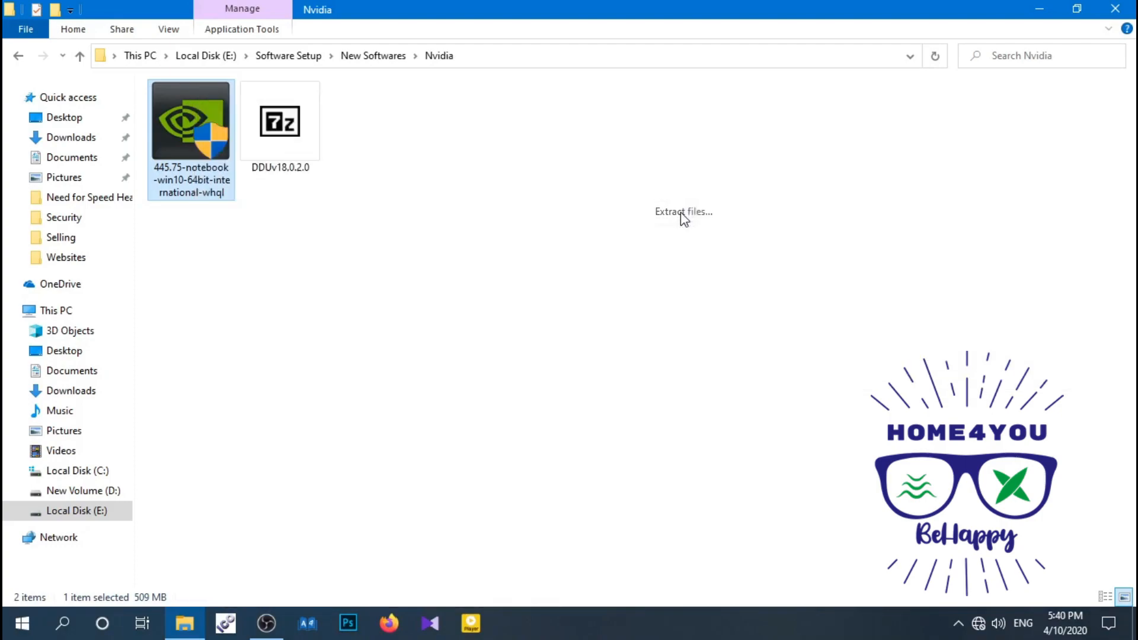
pyautogui.click(764, 225)
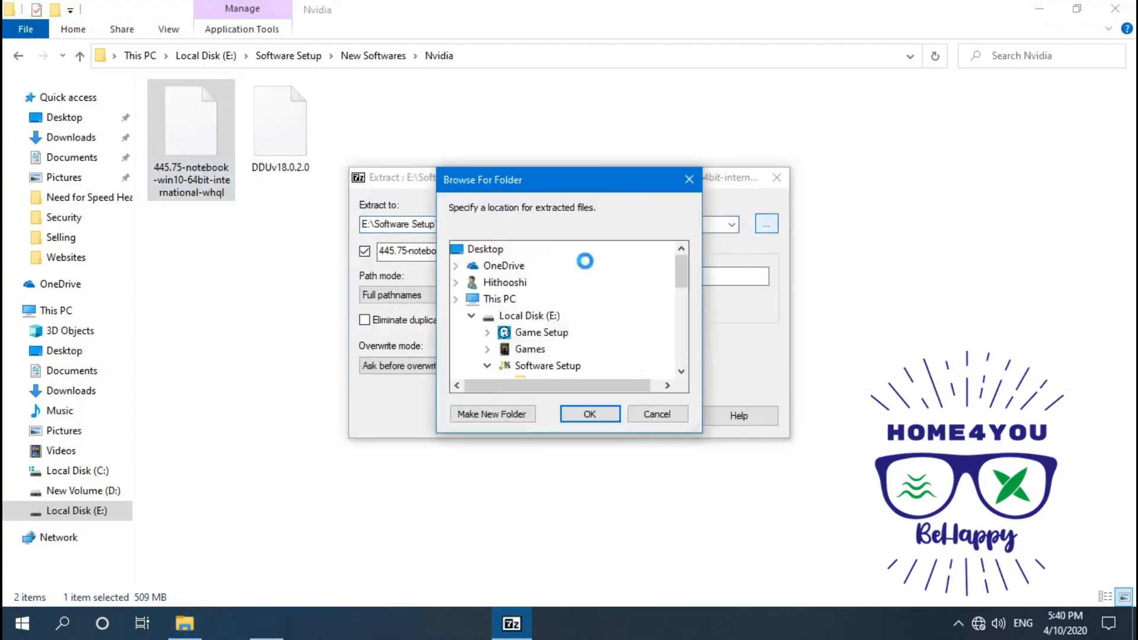
pyautogui.scroll(-3, 534, 311)
pyautogui.scroll(5, 498, 302)
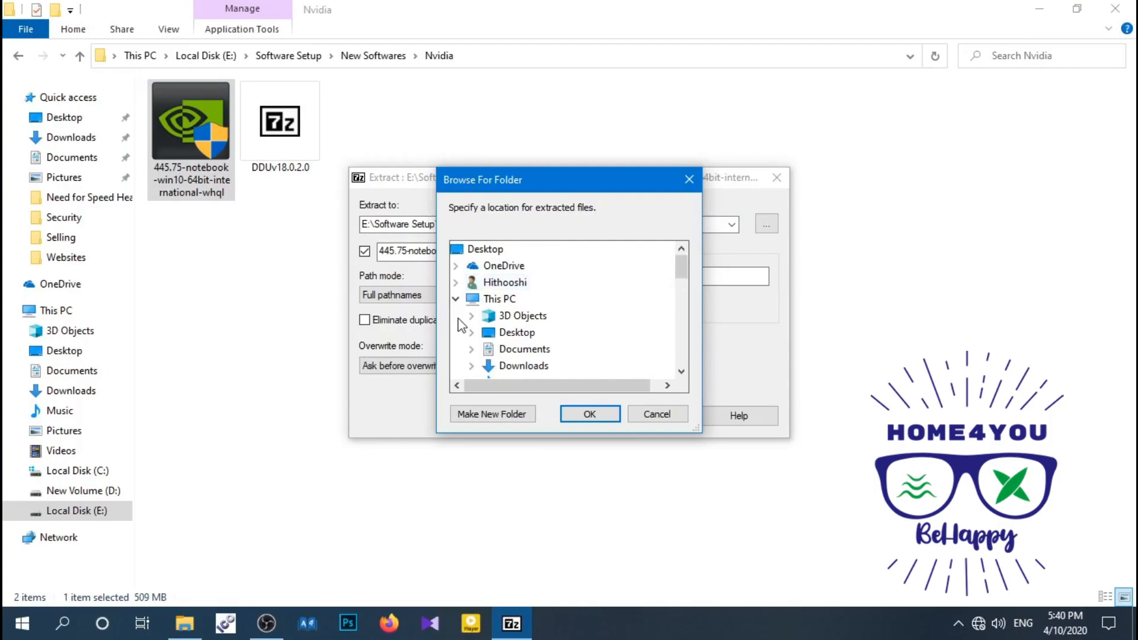
pyautogui.doubleClick(523, 365)
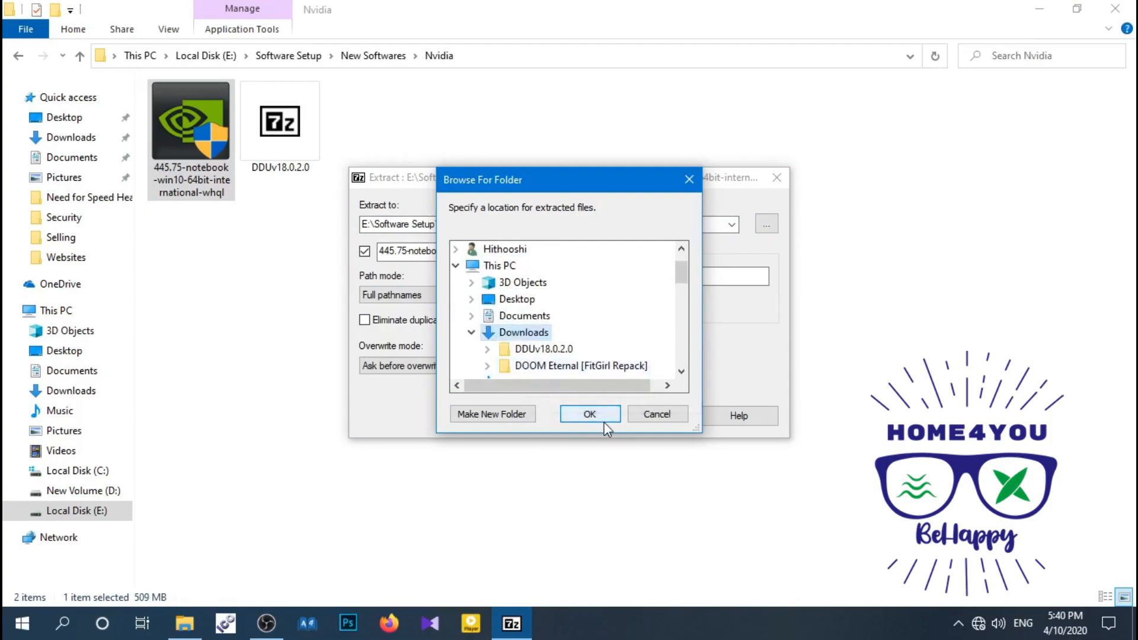
pyautogui.click(590, 415)
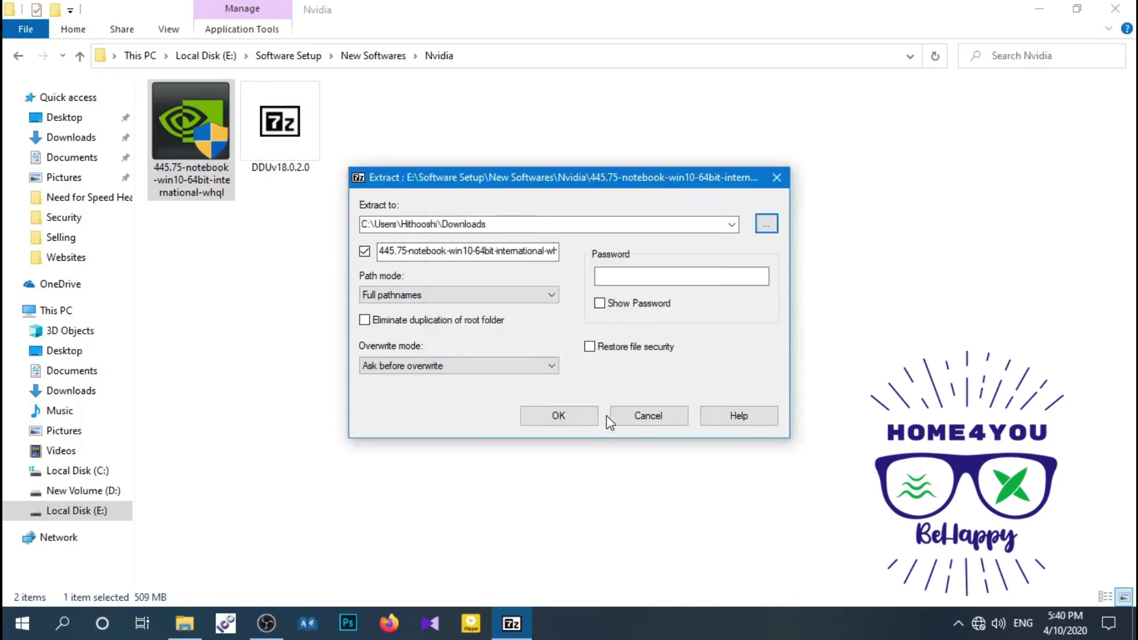
pyautogui.click(569, 415)
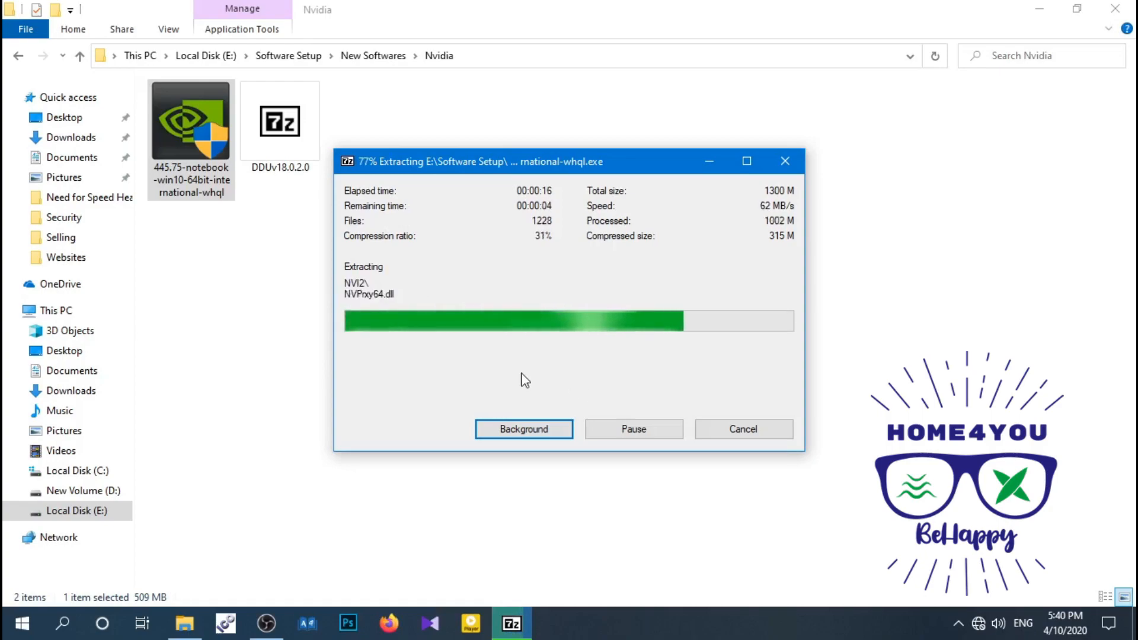
pyautogui.click(72, 137)
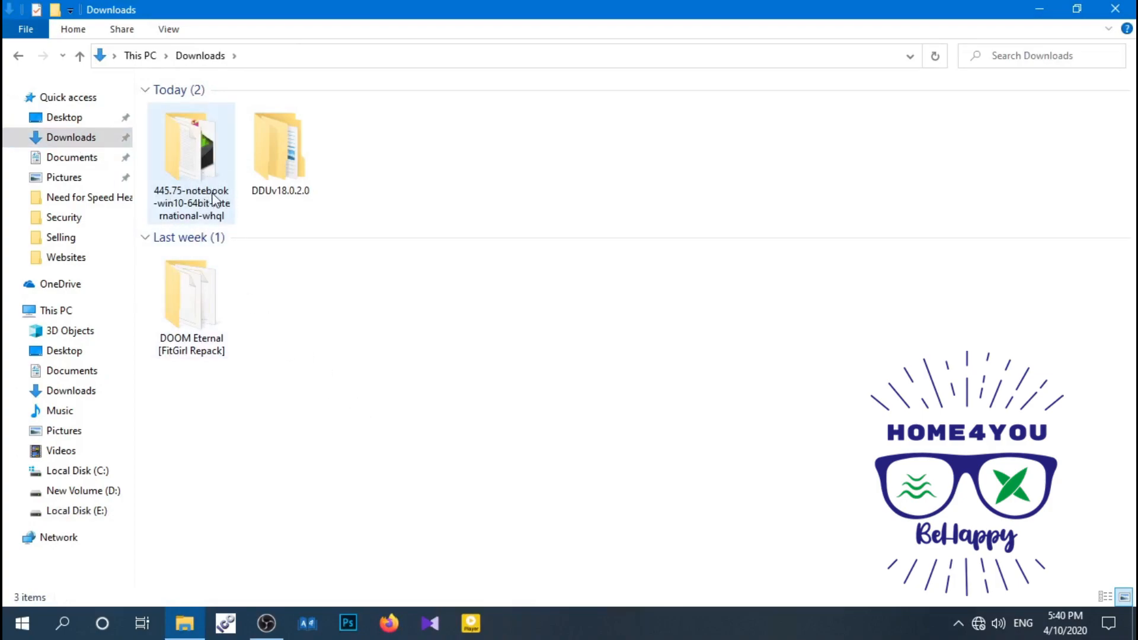
# Launch setup.exe from the extracted 445.75-notebook-win10-64bit-international-whql folder
pyautogui.doubleClick(191, 200)
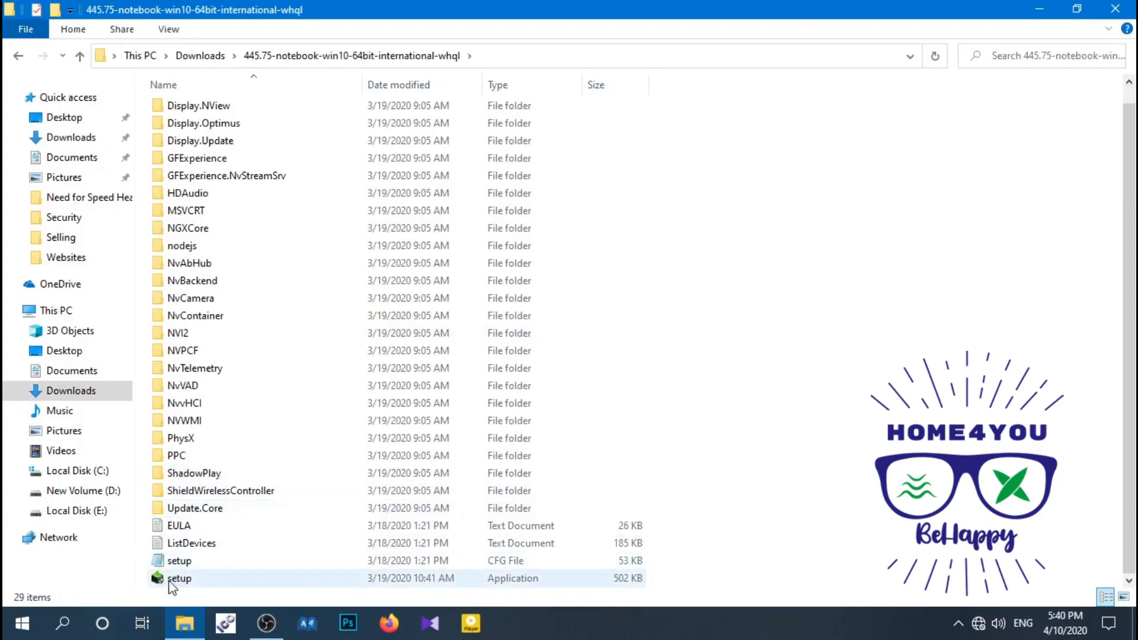
pyautogui.rightClick(178, 578)
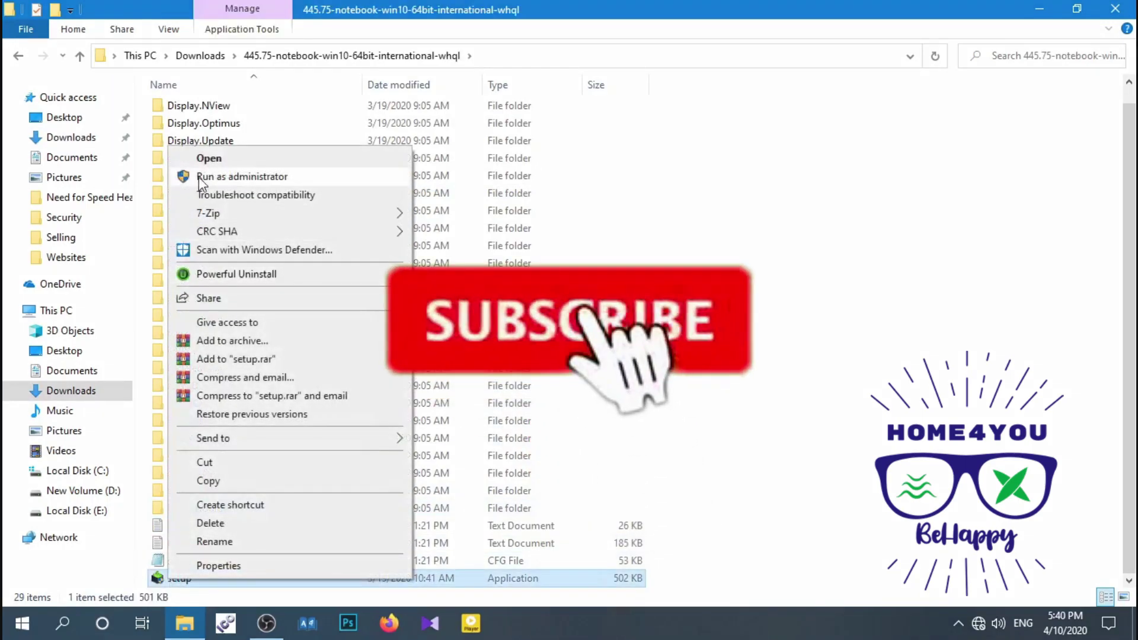
pyautogui.click(241, 177)
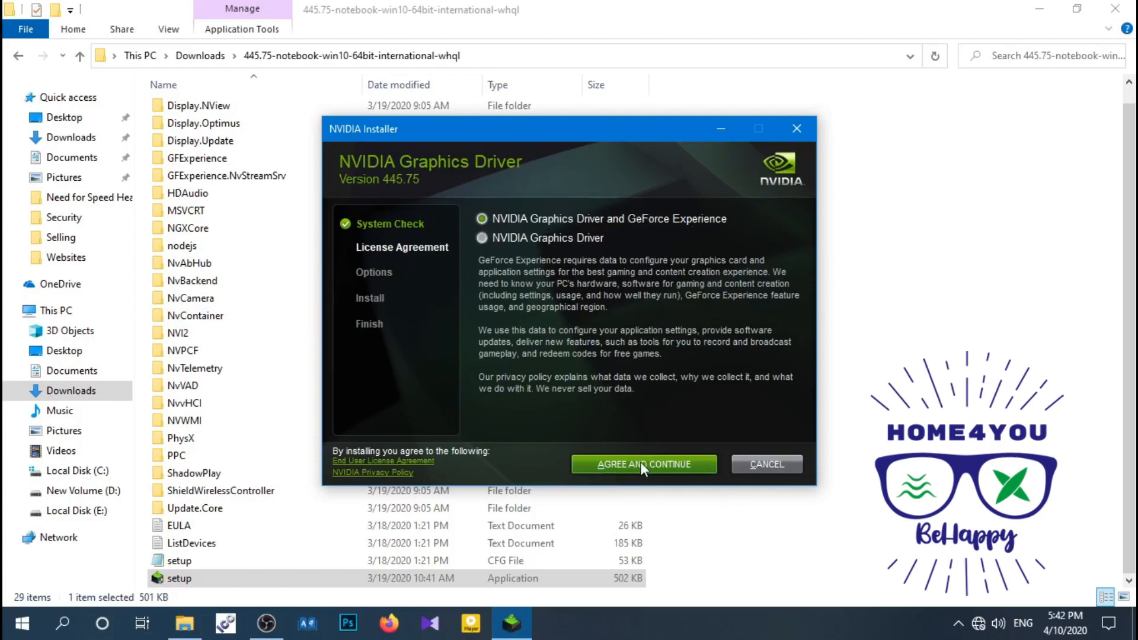
# Accept the NVIDIA license and proceed with a Custom (Advanced) installation to the component options
pyautogui.click(659, 468)
pyautogui.click(659, 468)
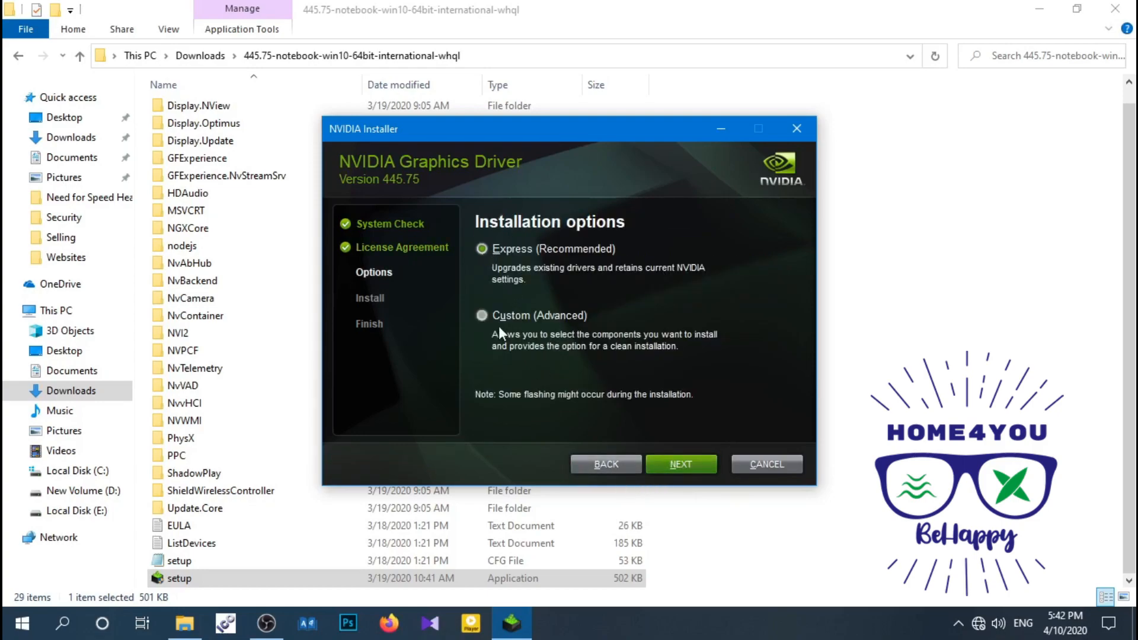
pyautogui.click(483, 317)
pyautogui.click(680, 467)
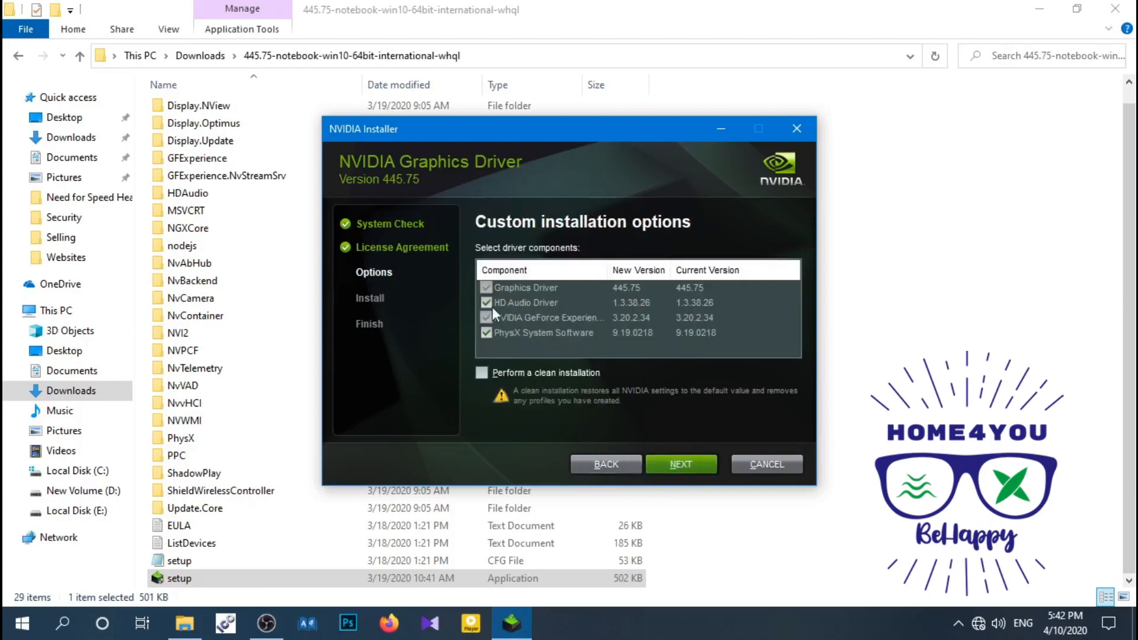